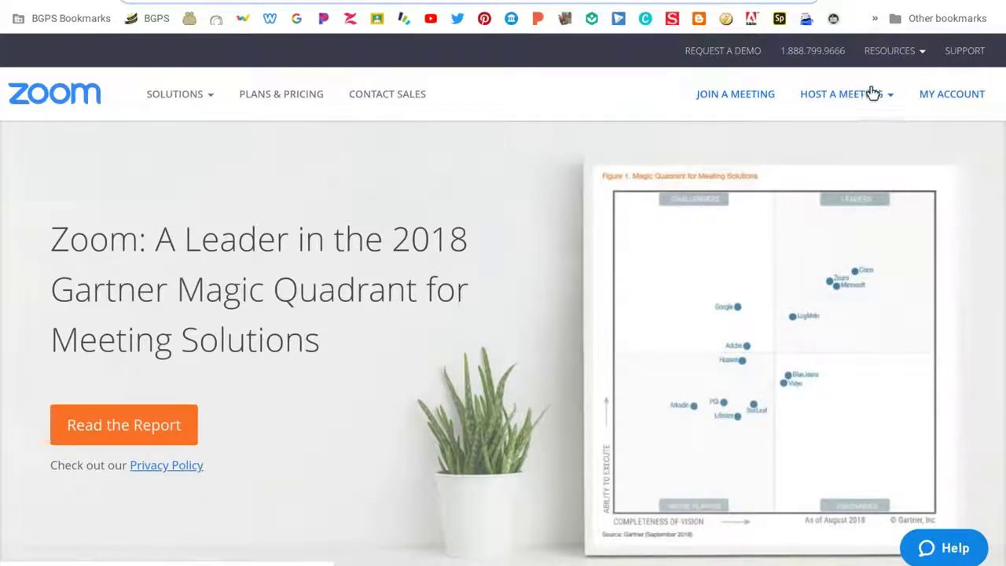
Step: Host an instant meeting with video on and end it for all participants
{"action": "mouse_move", "coordinate": [872, 94]}
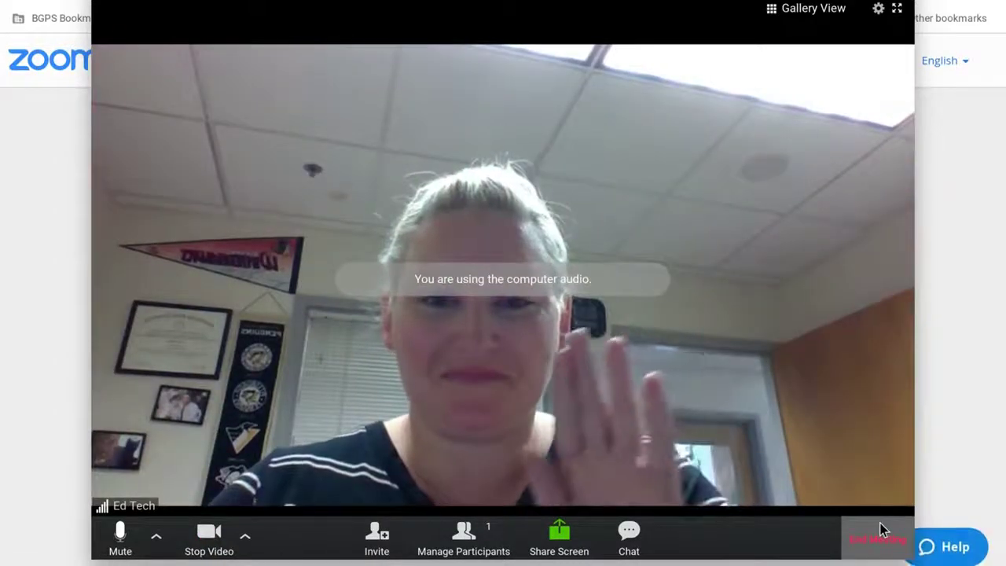
{"action": "left_click", "coordinate": [876, 541]}
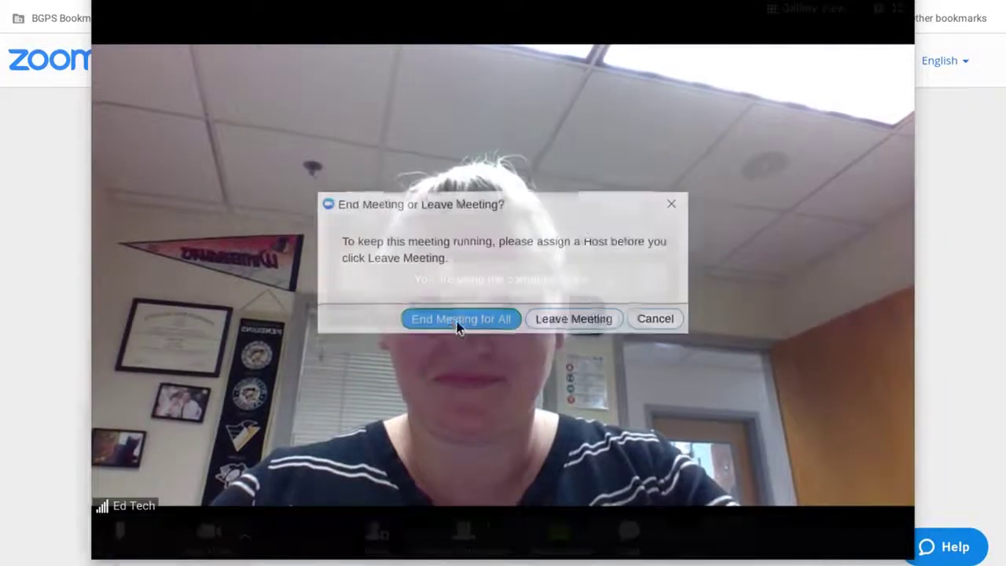
{"action": "left_click", "coordinate": [458, 322]}
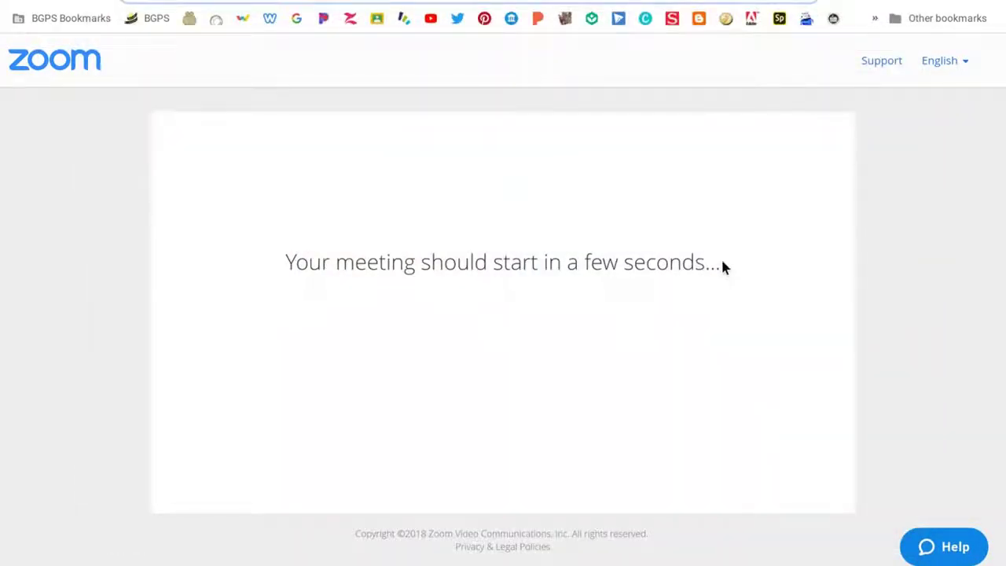
Step: Return to the Zoom home page and host a new instant meeting with video off
{"action": "left_click", "coordinate": [63, 65]}
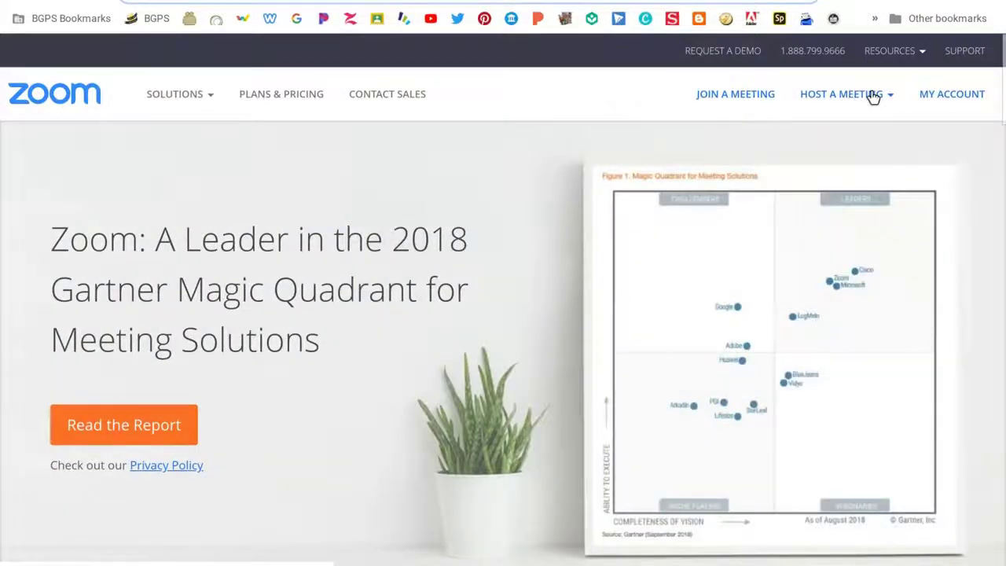
{"action": "mouse_move", "coordinate": [872, 95]}
{"action": "left_click", "coordinate": [829, 154]}
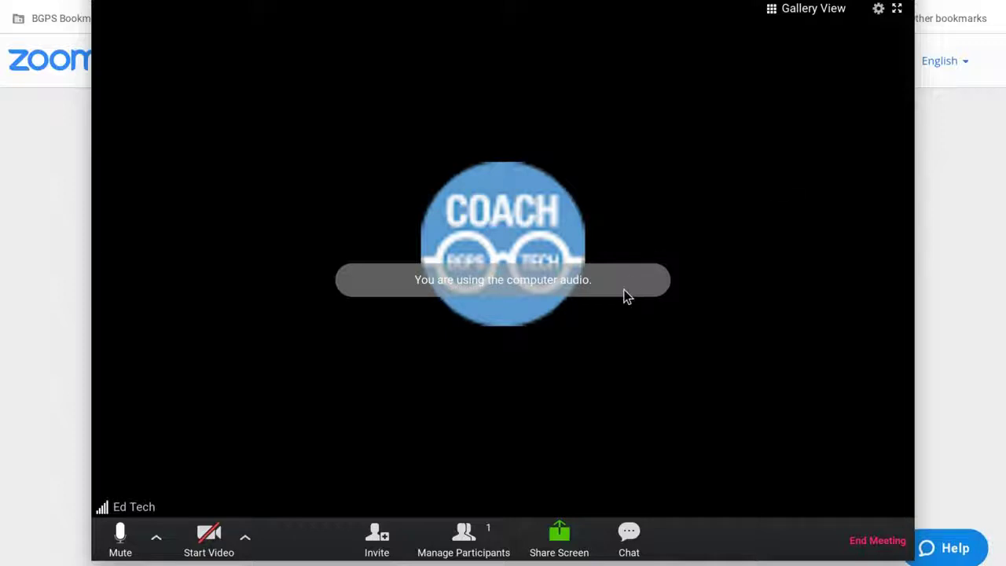
Step: Mute and unmute the microphone, and examine the audio and camera device choices for the meeting
{"action": "left_click", "coordinate": [119, 535]}
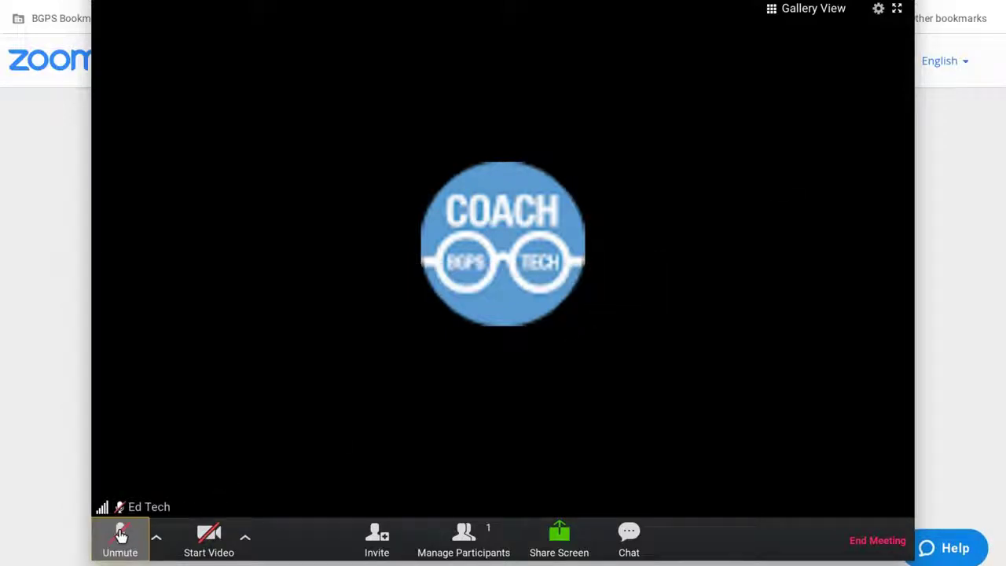
{"action": "left_click", "coordinate": [120, 534]}
{"action": "left_click", "coordinate": [154, 538]}
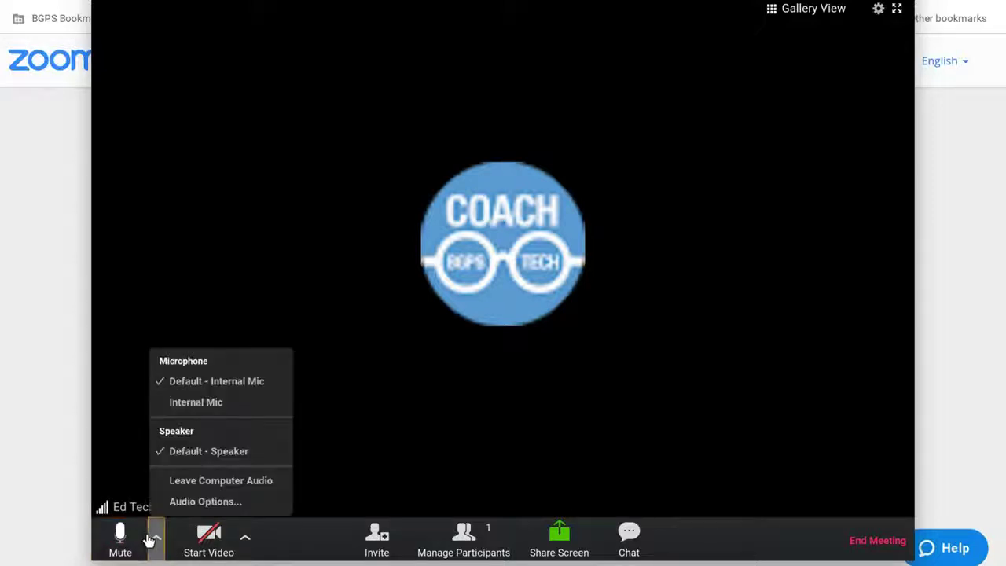
{"action": "left_click", "coordinate": [154, 538]}
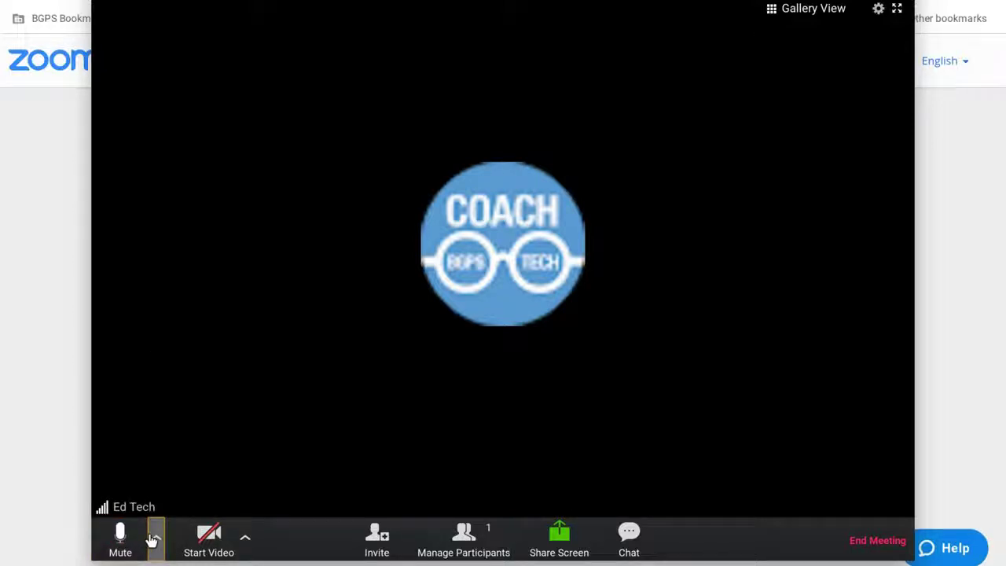
{"action": "left_click", "coordinate": [236, 539]}
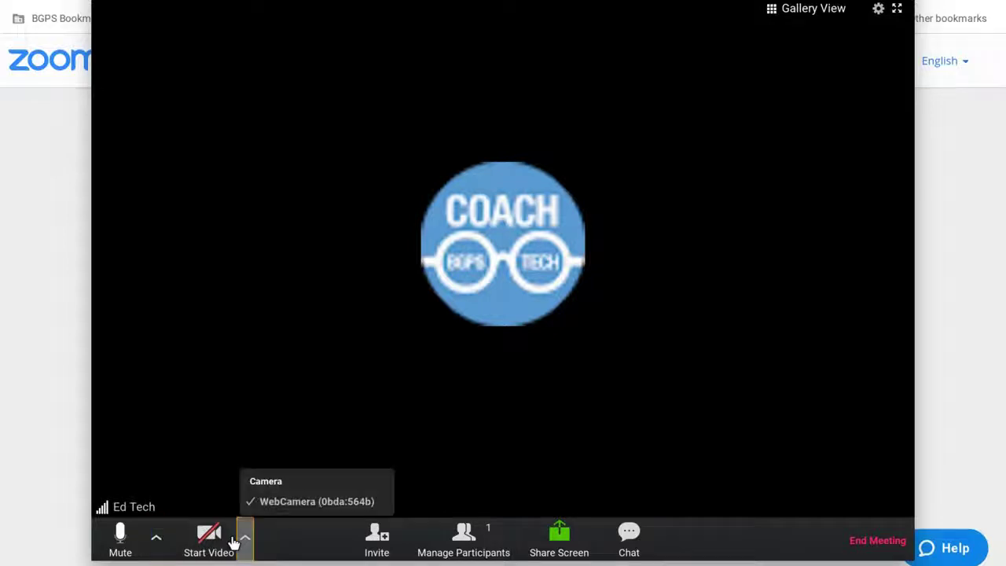
{"action": "left_click", "coordinate": [236, 540]}
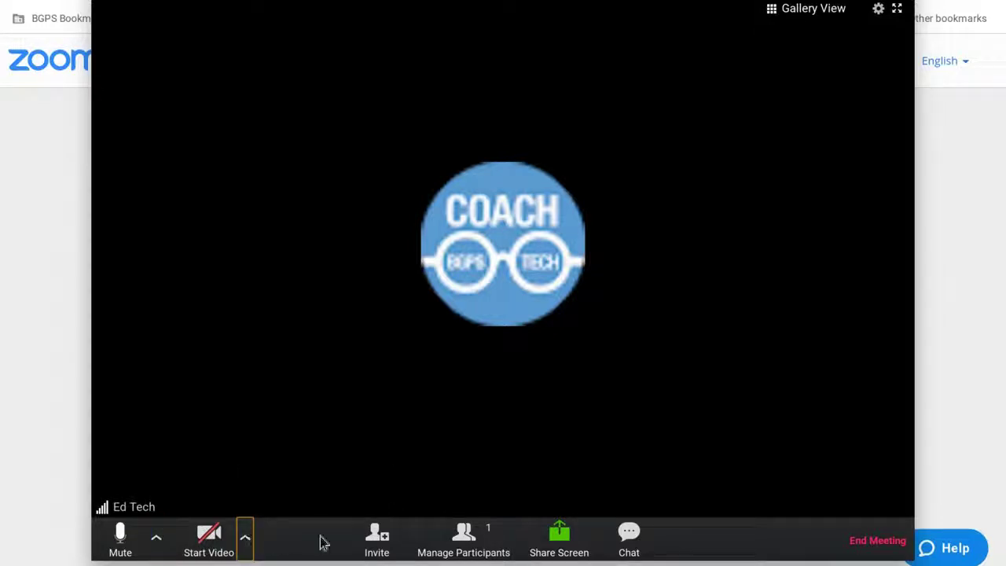
Step: Copy the meeting's invitation URL from the invite dialog and close the dialog
{"action": "left_click", "coordinate": [374, 539]}
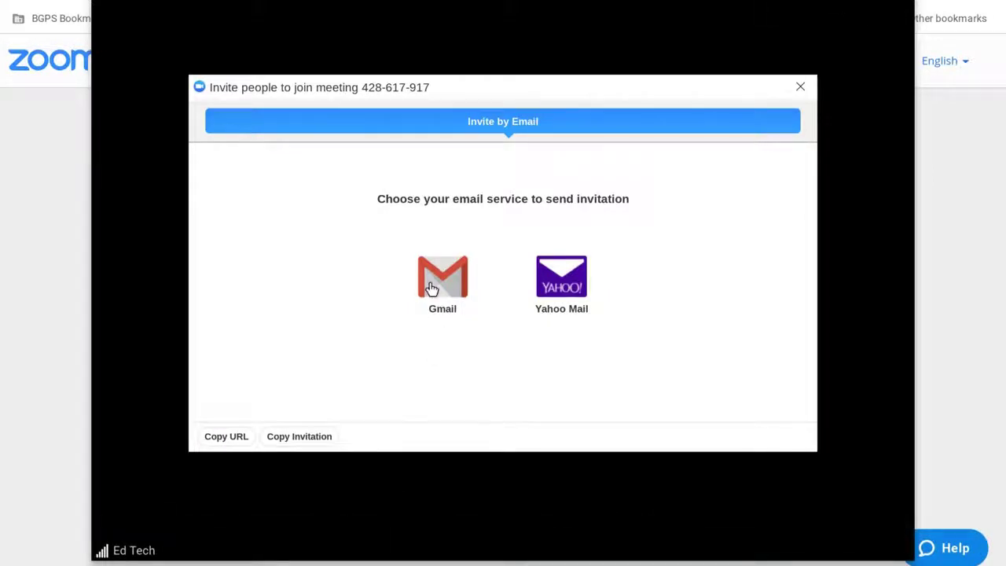
{"action": "left_click", "coordinate": [231, 437]}
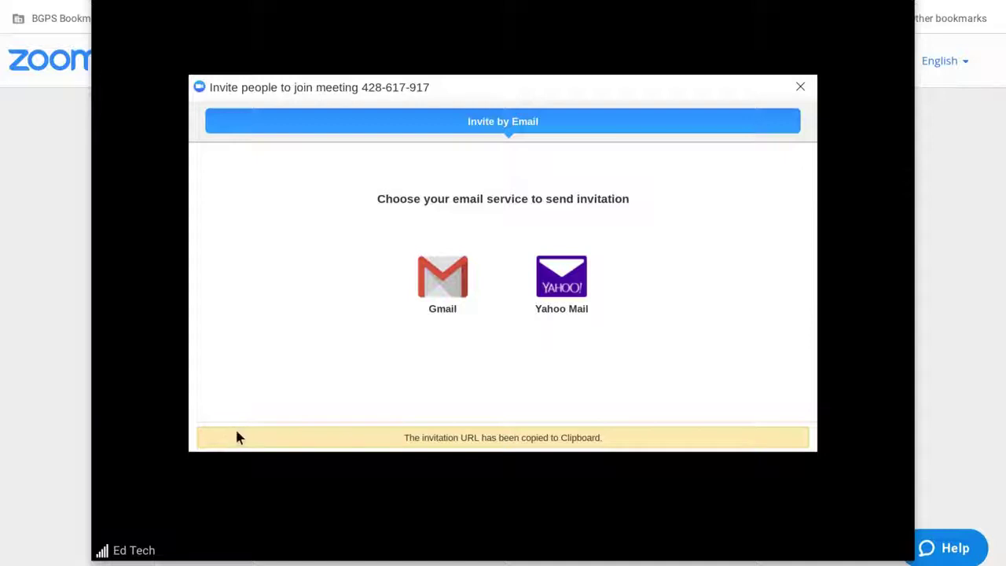
{"action": "left_click", "coordinate": [798, 88]}
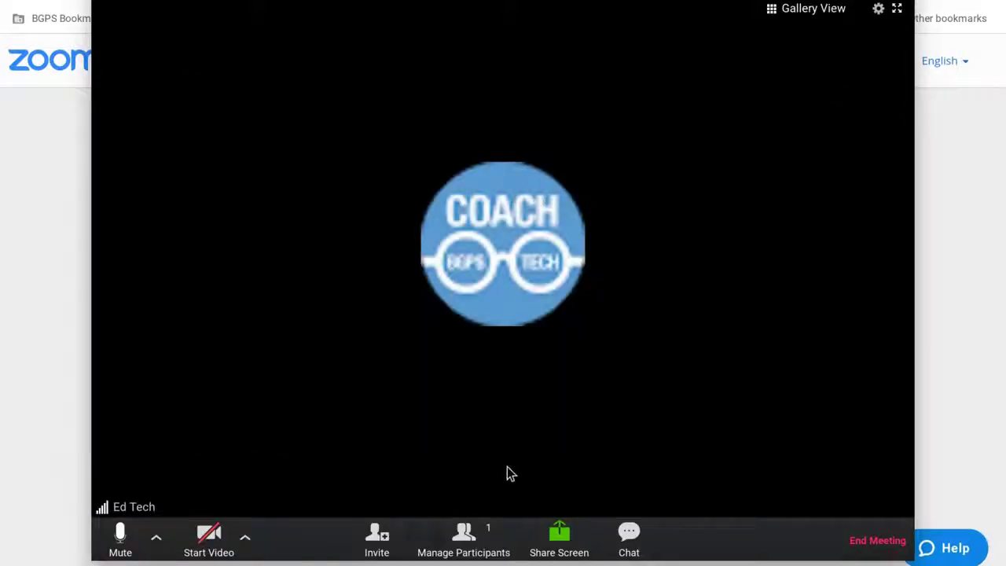
Step: Send "Question?" to Everyone in the meeting's group chat, and end the meeting for all
{"action": "left_click", "coordinate": [614, 532]}
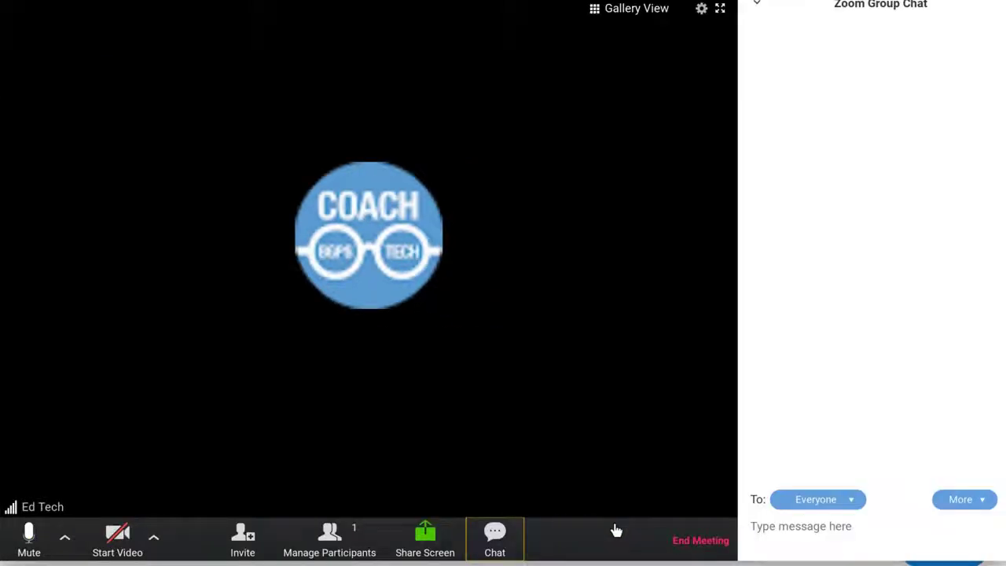
{"action": "left_click", "coordinate": [751, 512]}
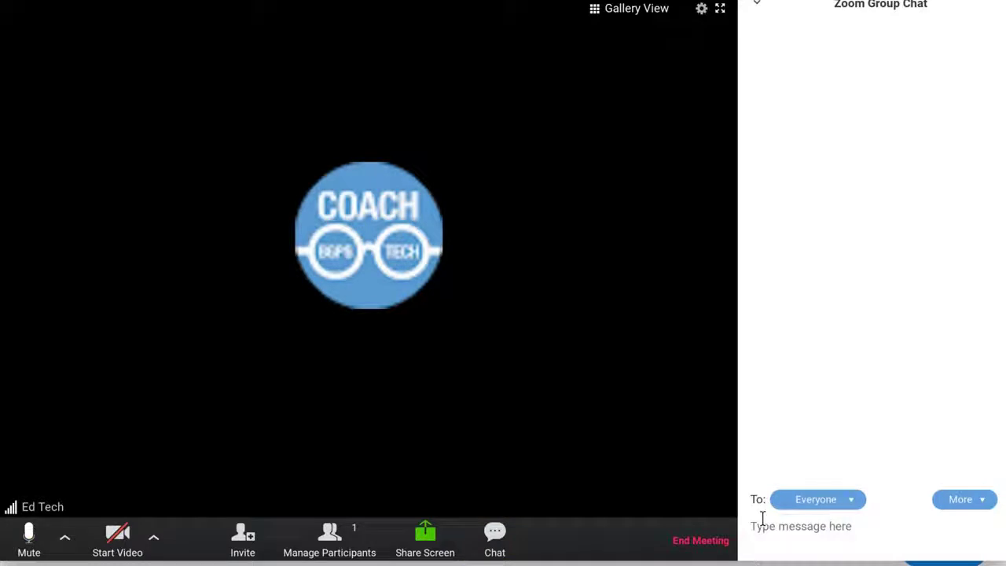
{"action": "type", "text": "Question?"}
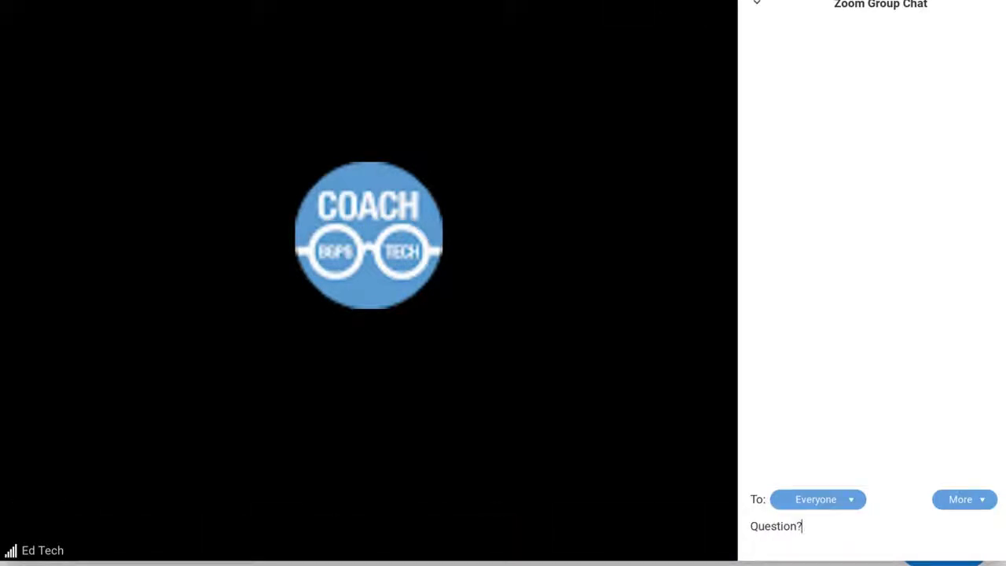
{"action": "key", "text": "Return"}
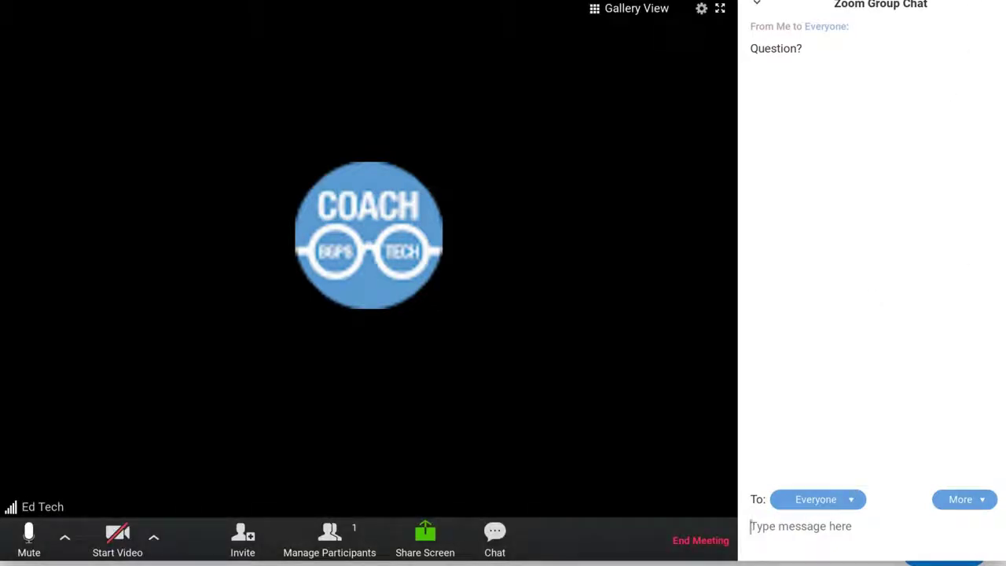
{"action": "key", "text": "alt+q"}
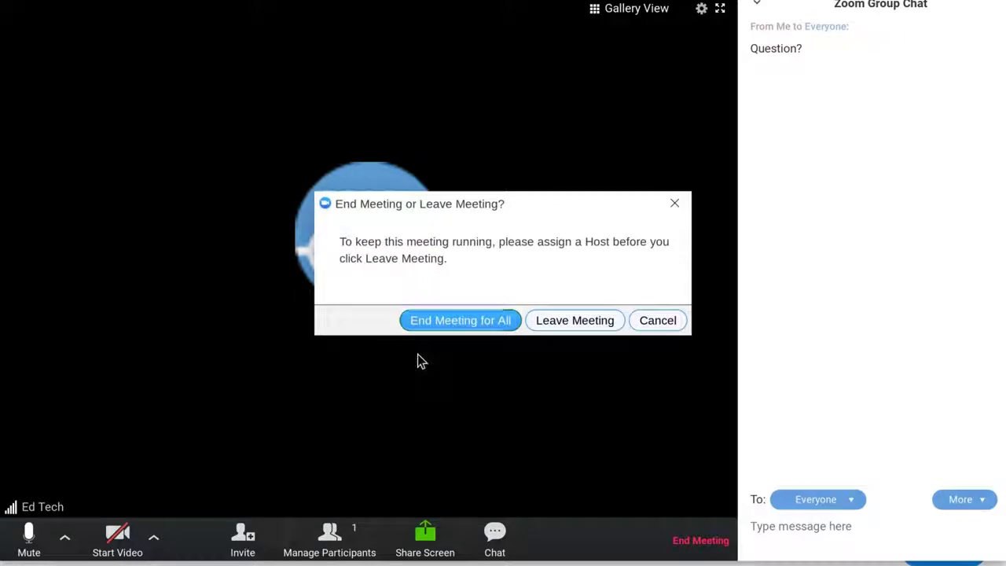
{"action": "left_click", "coordinate": [434, 321]}
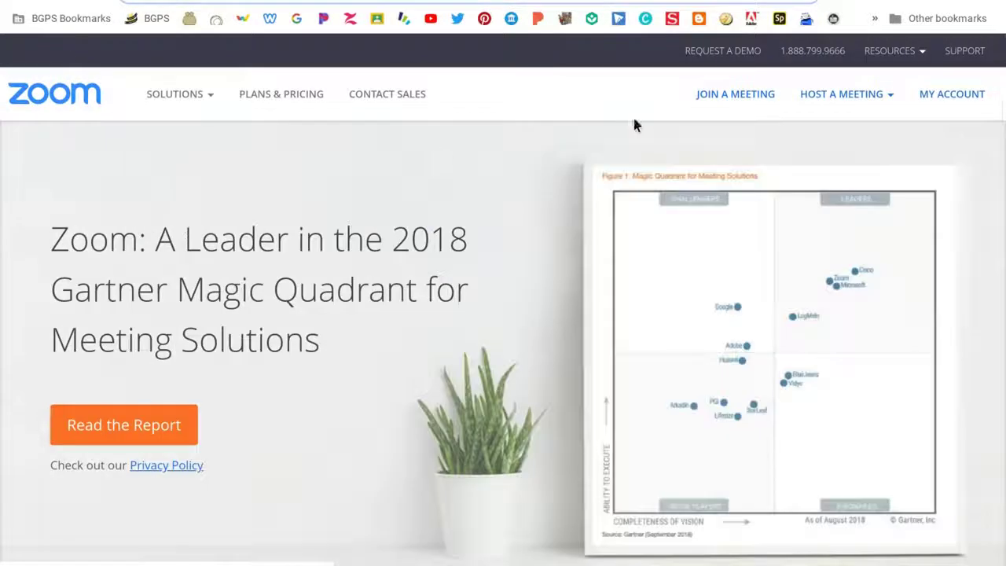
Step: Host a Screen Share Only meeting and share the entire screen in it
{"action": "mouse_move", "coordinate": [878, 92]}
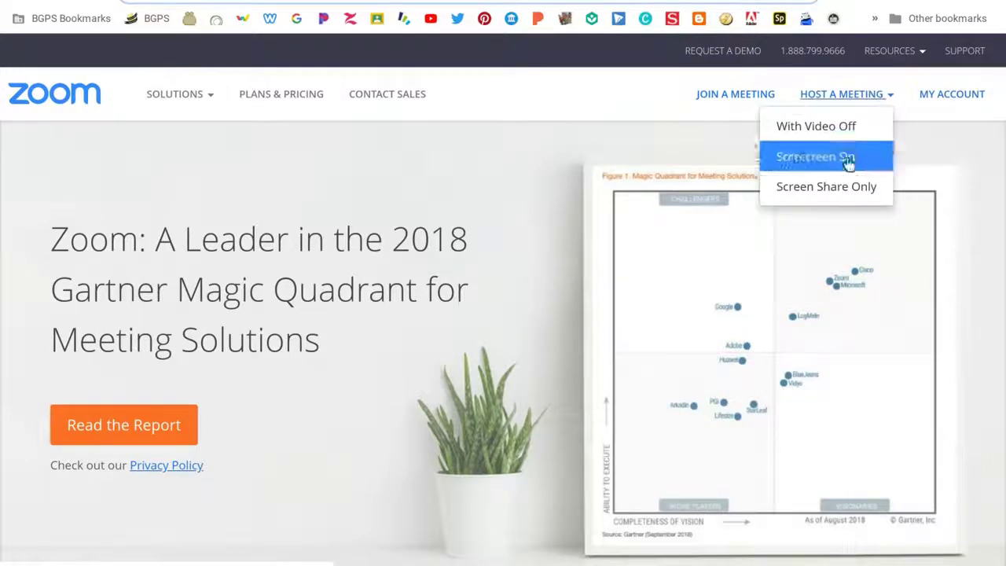
{"action": "left_click", "coordinate": [842, 184]}
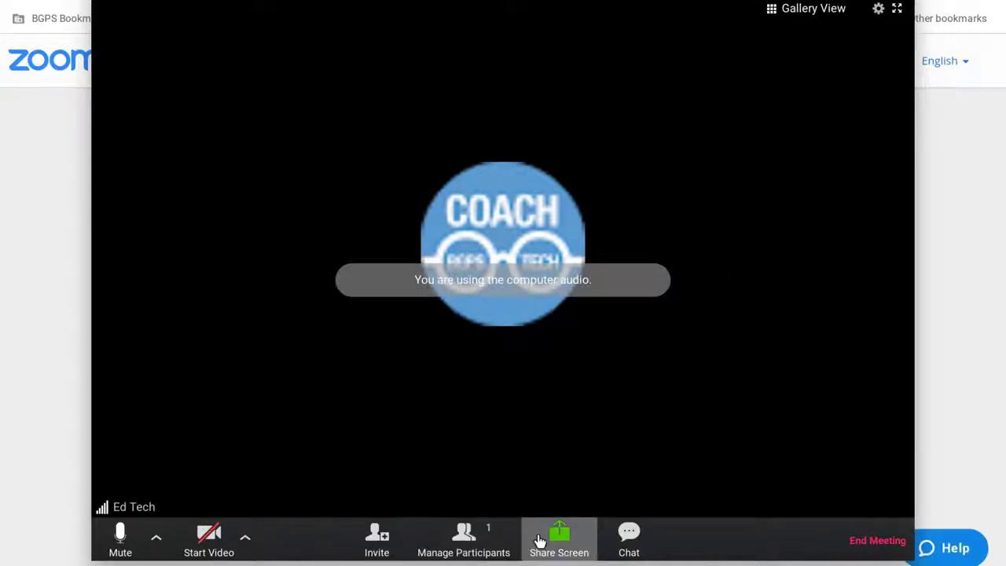
{"action": "left_click", "coordinate": [545, 537]}
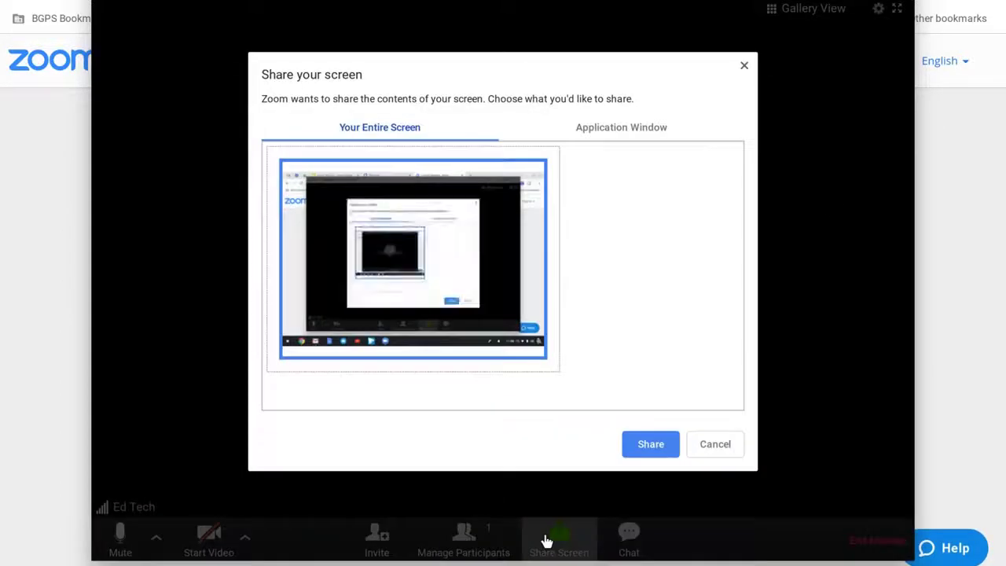
{"action": "left_click", "coordinate": [640, 444]}
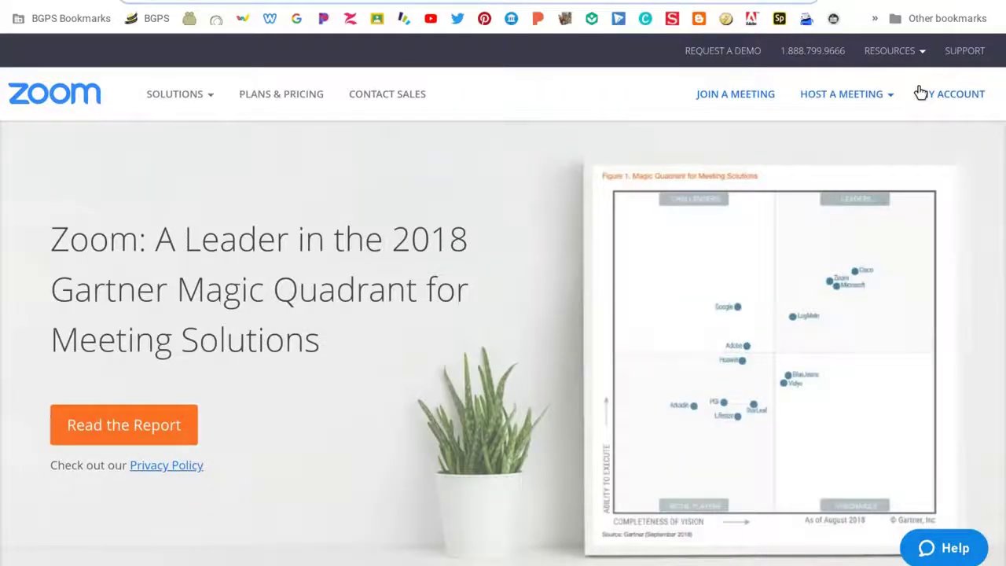
Step: Open the account's My Meetings page and start scheduling a new meeting
{"action": "left_click", "coordinate": [920, 93]}
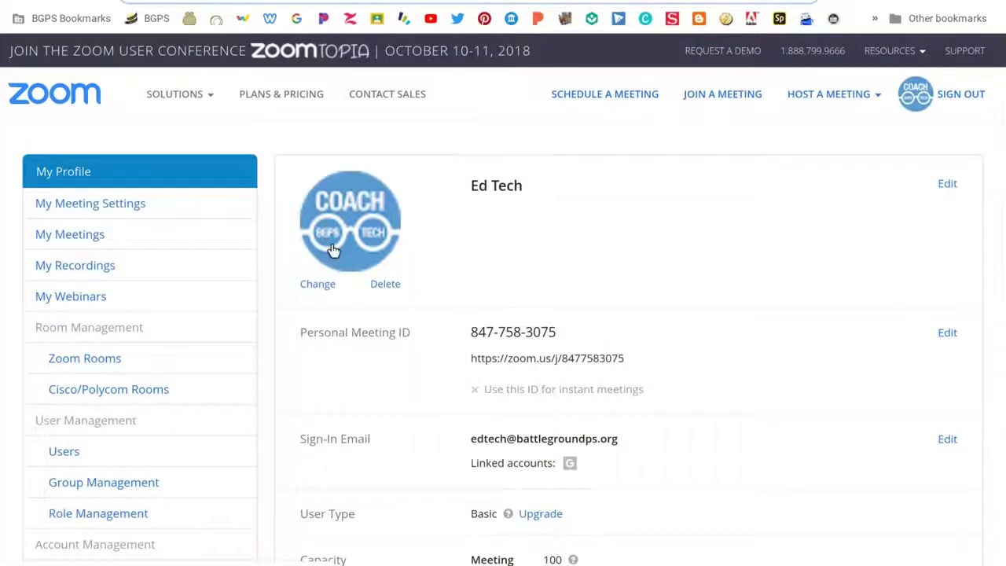
{"action": "left_click", "coordinate": [87, 236]}
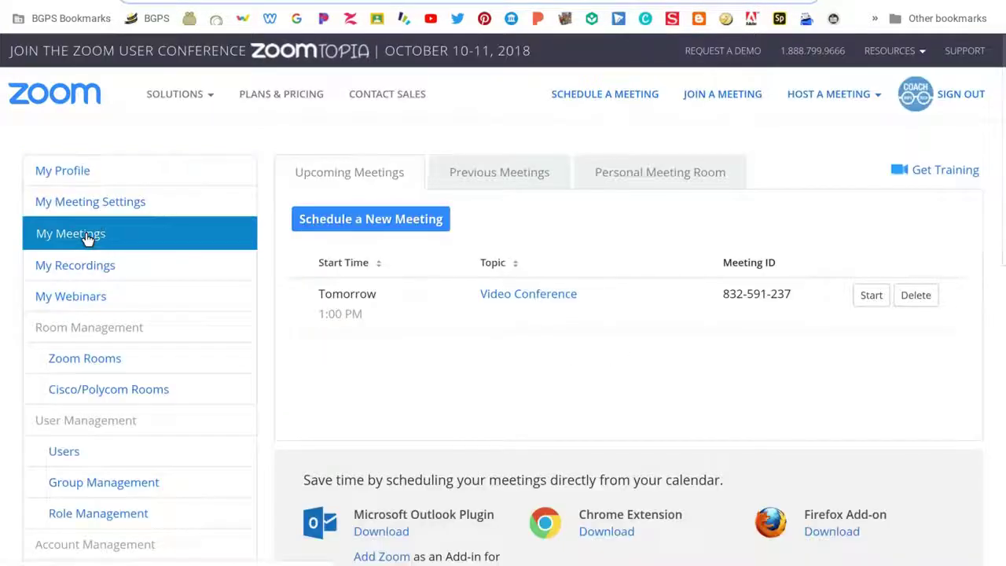
{"action": "left_click", "coordinate": [409, 221]}
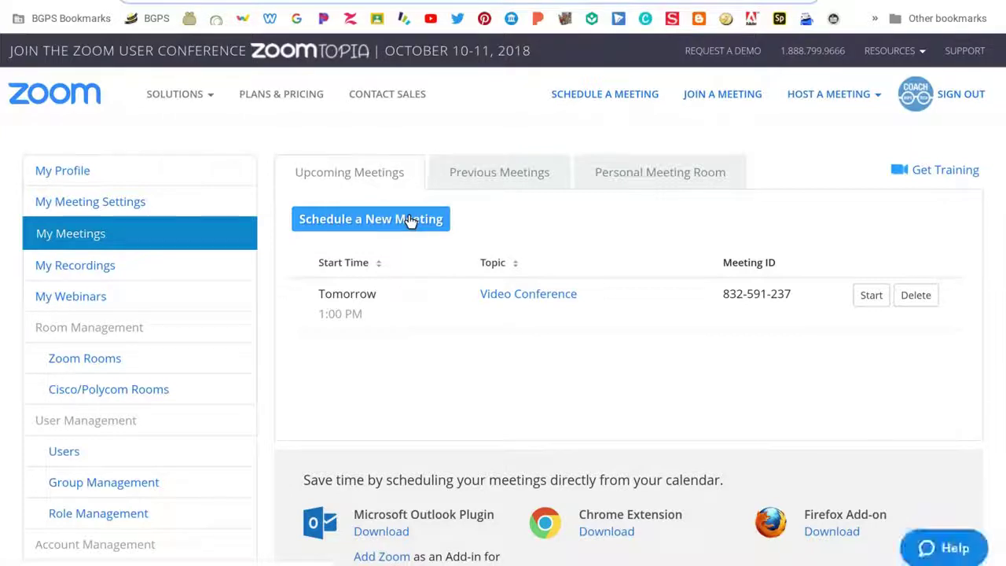
Step: Set the topic to "Video Conference Meeting" and the description to "Topics we will cover: Google Classroom and Google Apps"
{"action": "scroll", "coordinate": [690, 286], "scroll_direction": "down", "scroll_amount": 3}
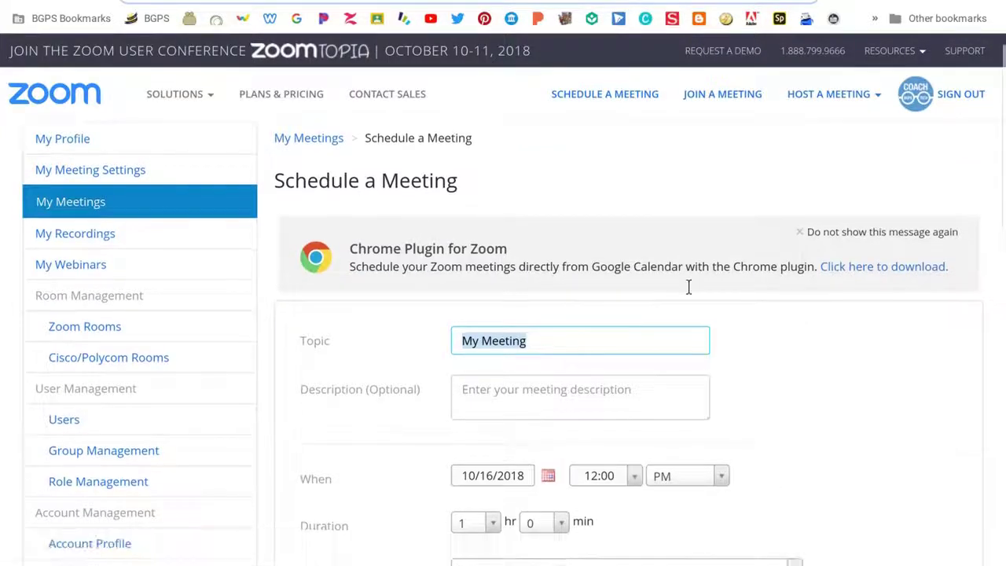
{"action": "scroll", "coordinate": [688, 287], "scroll_direction": "down", "scroll_amount": 1}
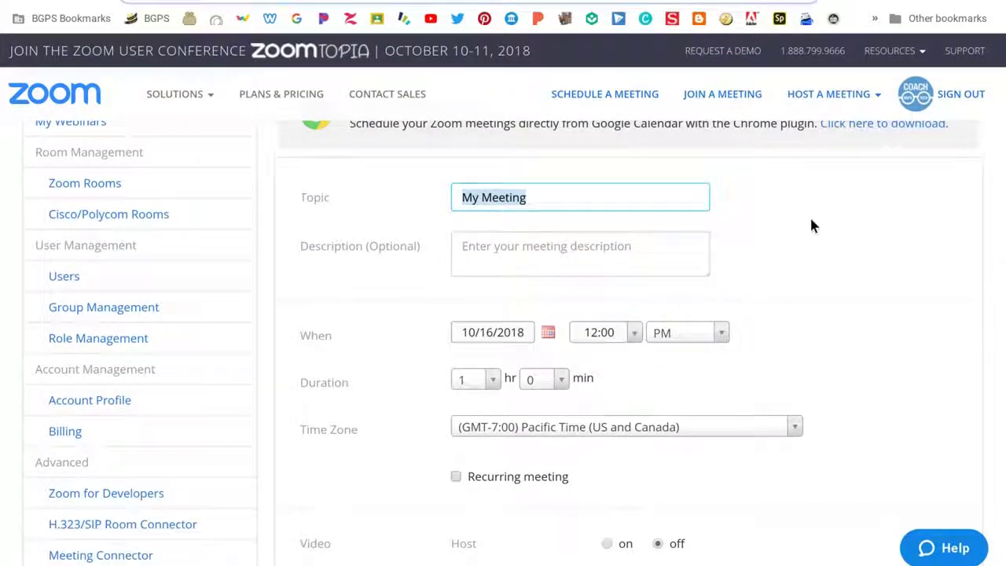
{"action": "scroll", "coordinate": [812, 226], "scroll_direction": "up", "scroll_amount": 1}
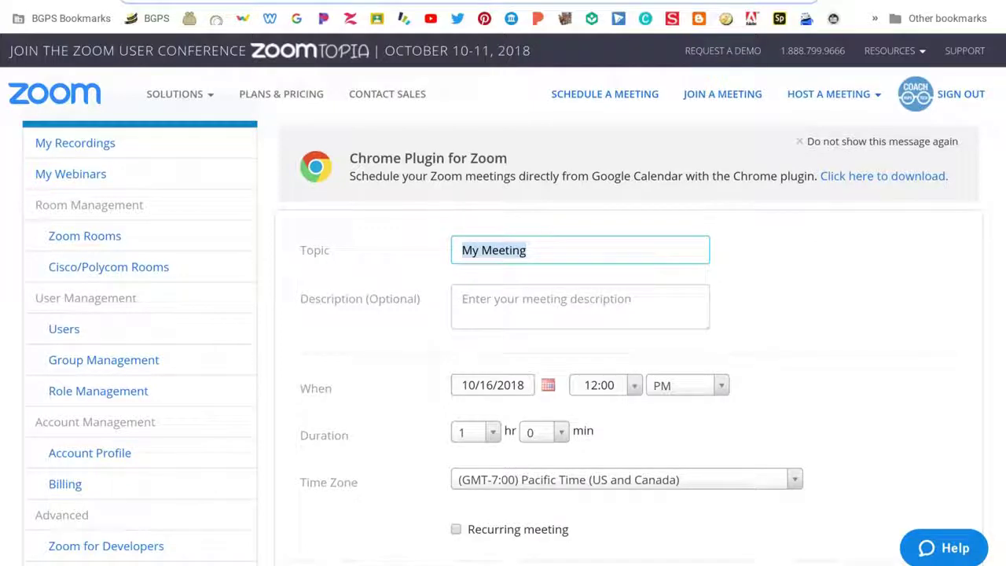
{"action": "type", "text": "Video Conf"}
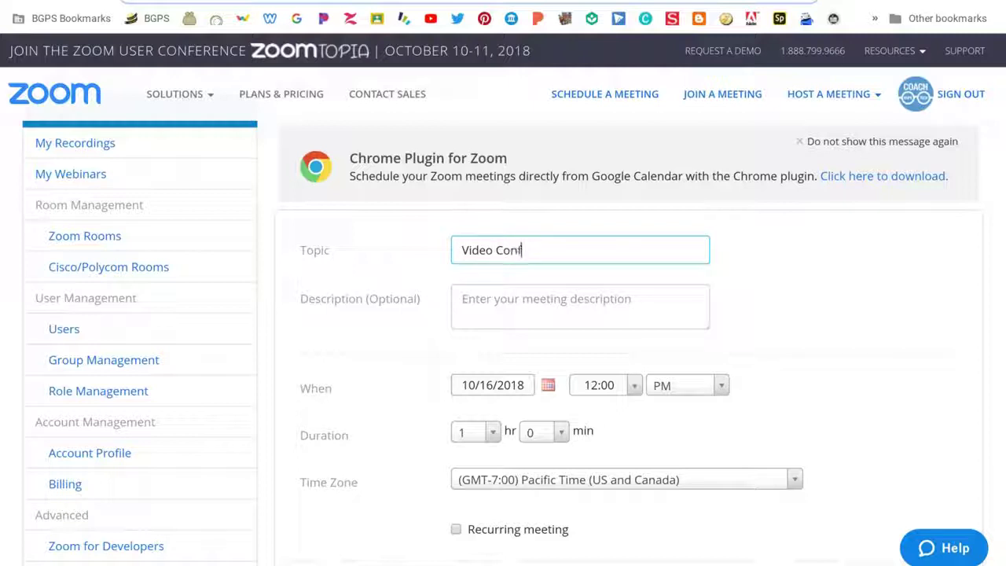
{"action": "type", "text": "erence"}
{"action": "type", "text": "Meeting"}
{"action": "key", "text": "Tab"}
{"action": "type", "text": "Topics we will cover: Google Classroom and Google Apps"}
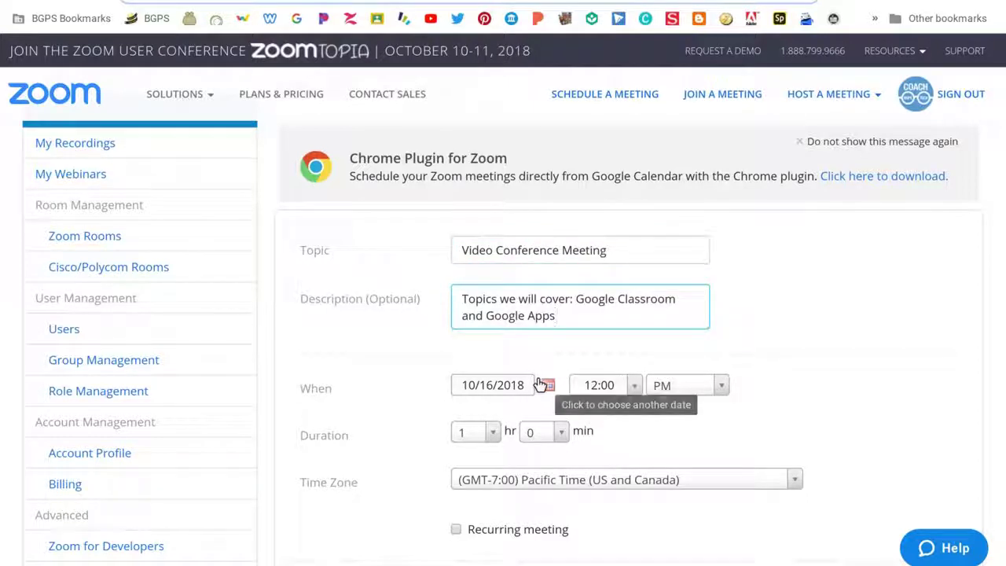
Step: Set the meeting date to 10/17/2018 and turn the host's video on
{"action": "left_click", "coordinate": [542, 384]}
{"action": "left_click", "coordinate": [533, 486]}
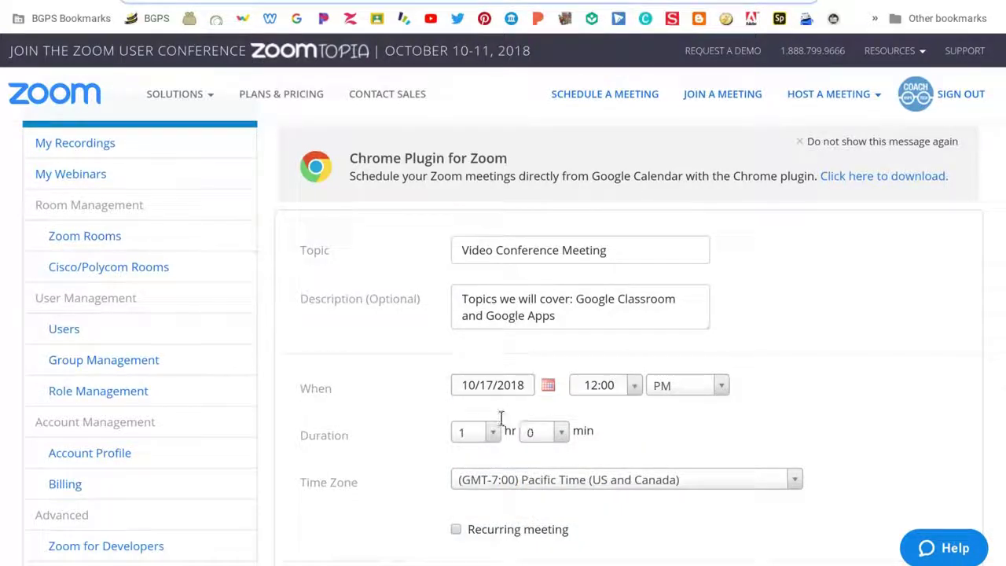
{"action": "scroll", "coordinate": [785, 398], "scroll_direction": "down", "scroll_amount": 2}
{"action": "scroll", "coordinate": [788, 397], "scroll_direction": "down", "scroll_amount": 4}
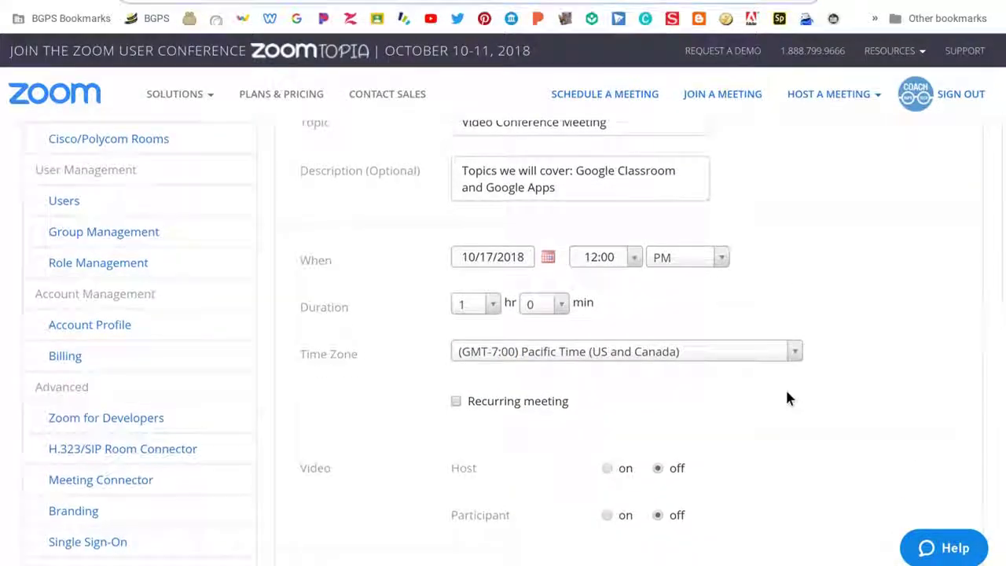
{"action": "scroll", "coordinate": [788, 397], "scroll_direction": "down", "scroll_amount": 2}
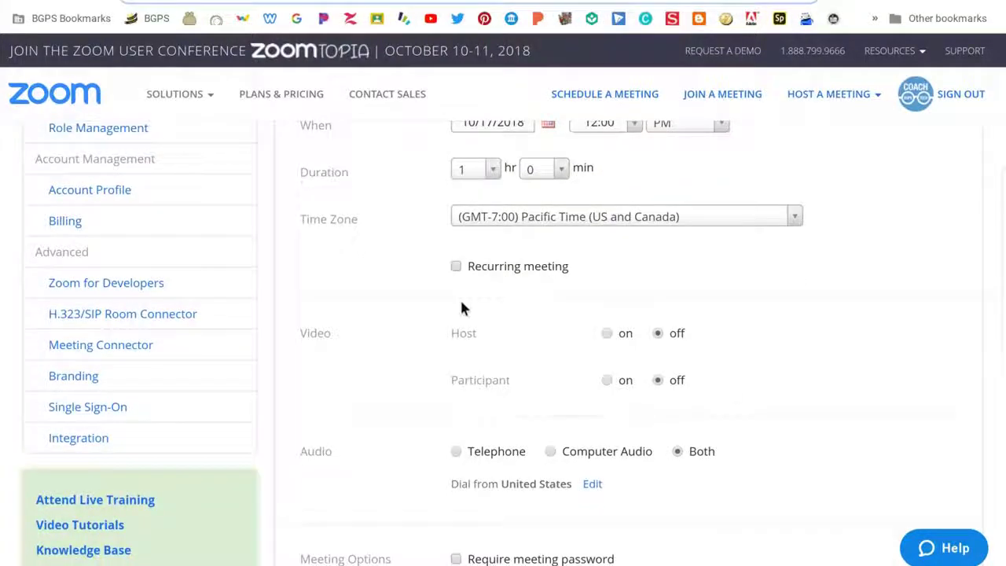
{"action": "left_click", "coordinate": [607, 333]}
{"action": "scroll", "coordinate": [762, 332], "scroll_direction": "down", "scroll_amount": 2}
{"action": "scroll", "coordinate": [761, 332], "scroll_direction": "down", "scroll_amount": 6}
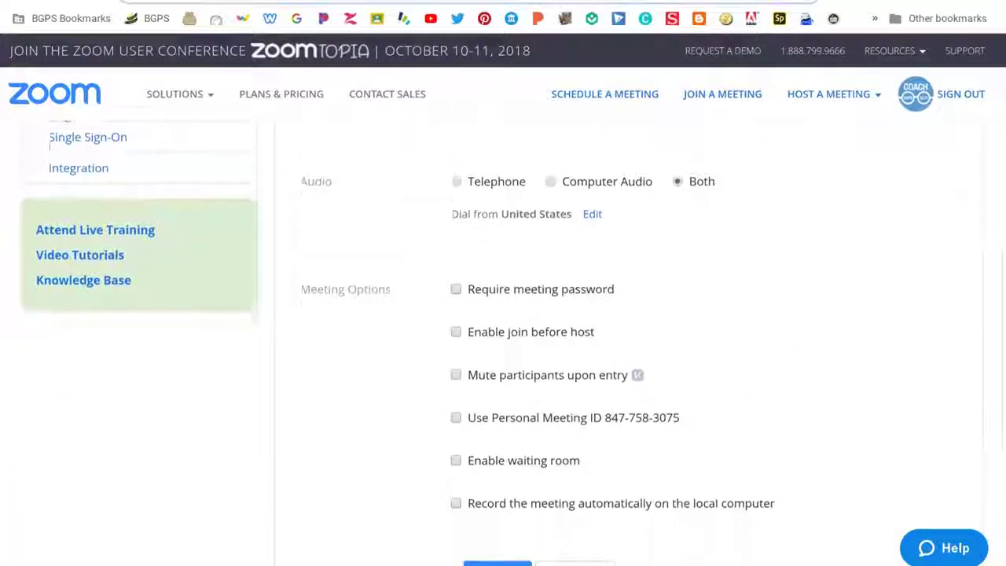
Step: Save the new meeting, leaving all of its meeting options unselected
{"action": "scroll", "coordinate": [524, 316], "scroll_direction": "down", "scroll_amount": 1}
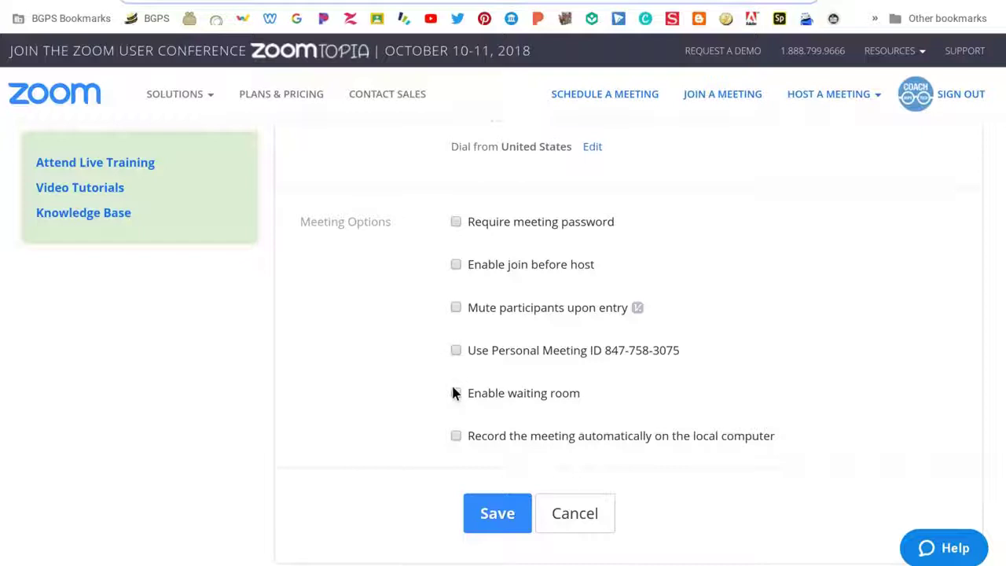
{"action": "left_click", "coordinate": [500, 511]}
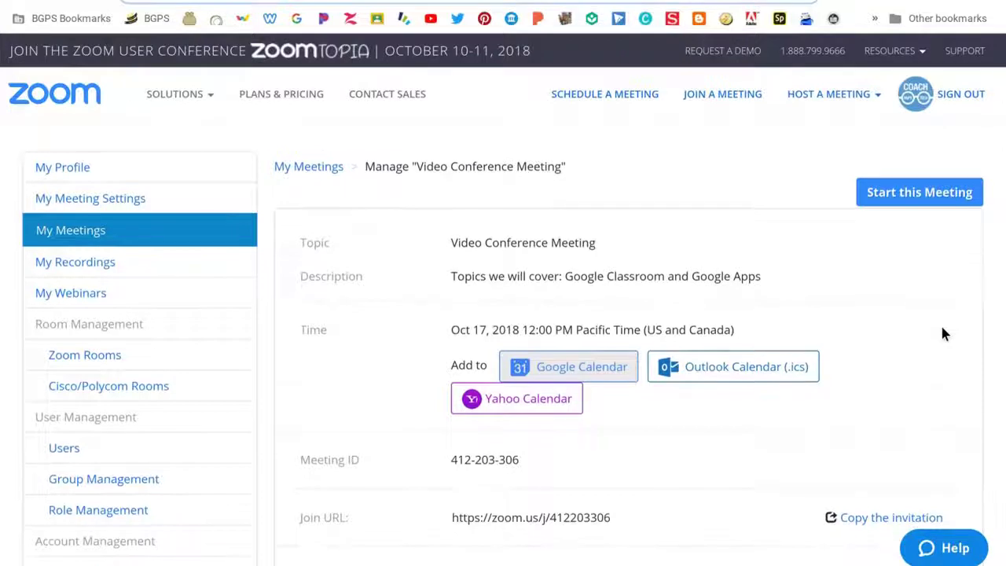
Step: View the saved meeting's invitation text and close it without copying, returning to the start of the meeting's details
{"action": "scroll", "coordinate": [943, 334], "scroll_direction": "down", "scroll_amount": 5}
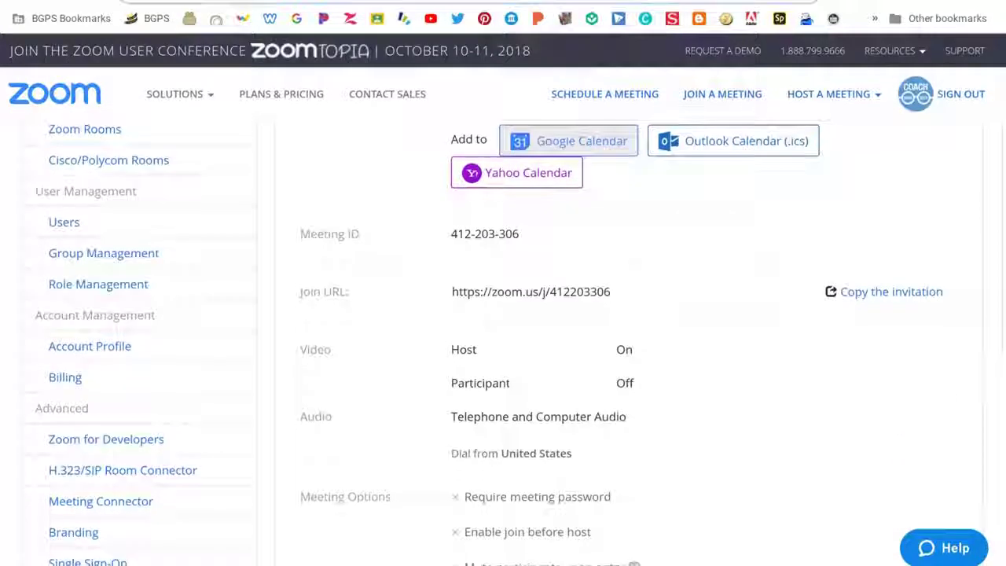
{"action": "left_click", "coordinate": [878, 291]}
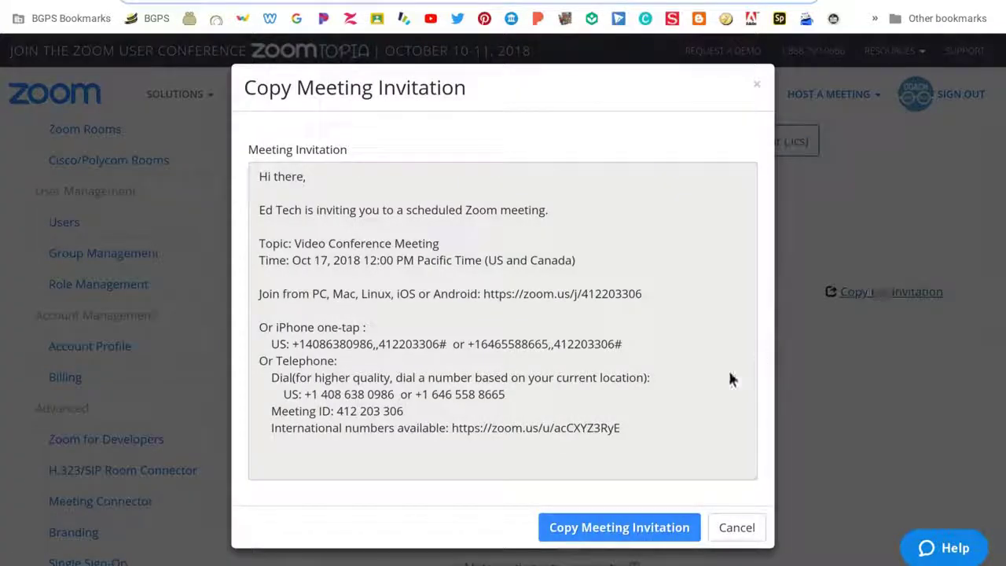
{"action": "left_click", "coordinate": [730, 525]}
{"action": "scroll", "coordinate": [707, 472], "scroll_direction": "up", "scroll_amount": 3}
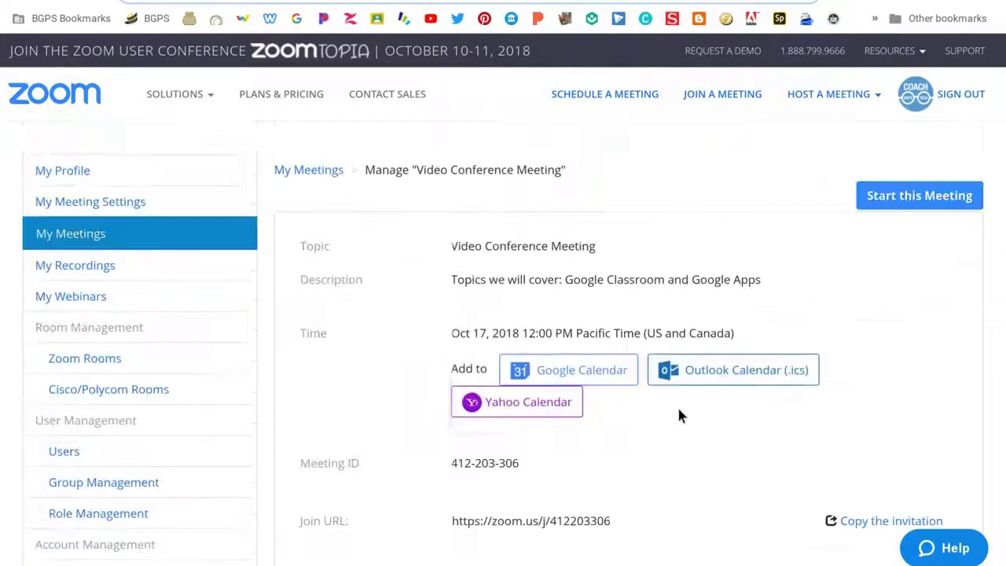
Step: View the Join a Meeting page and go back through the homepage and account to the list of upcoming meetings
{"action": "left_click", "coordinate": [702, 95]}
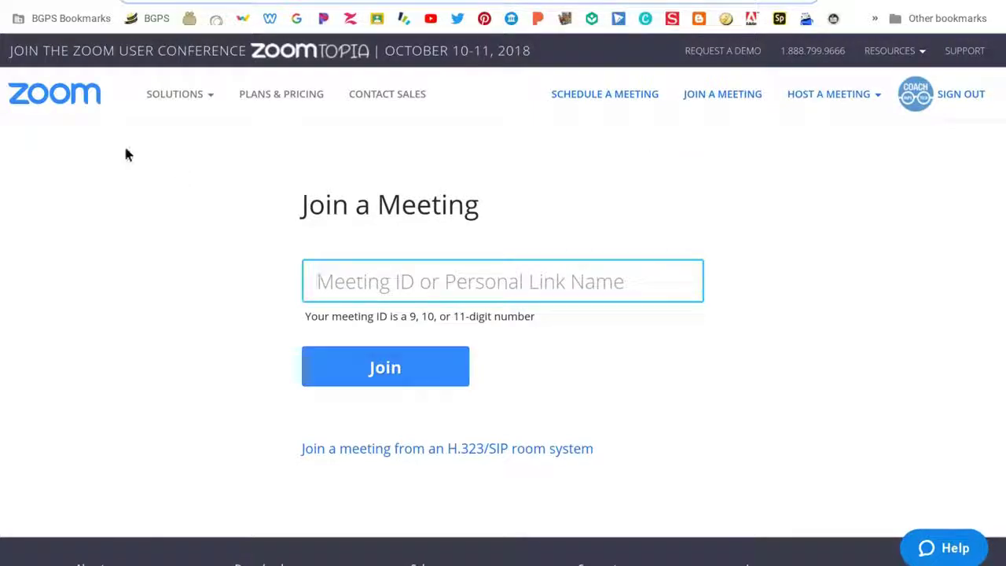
{"action": "left_click", "coordinate": [81, 103]}
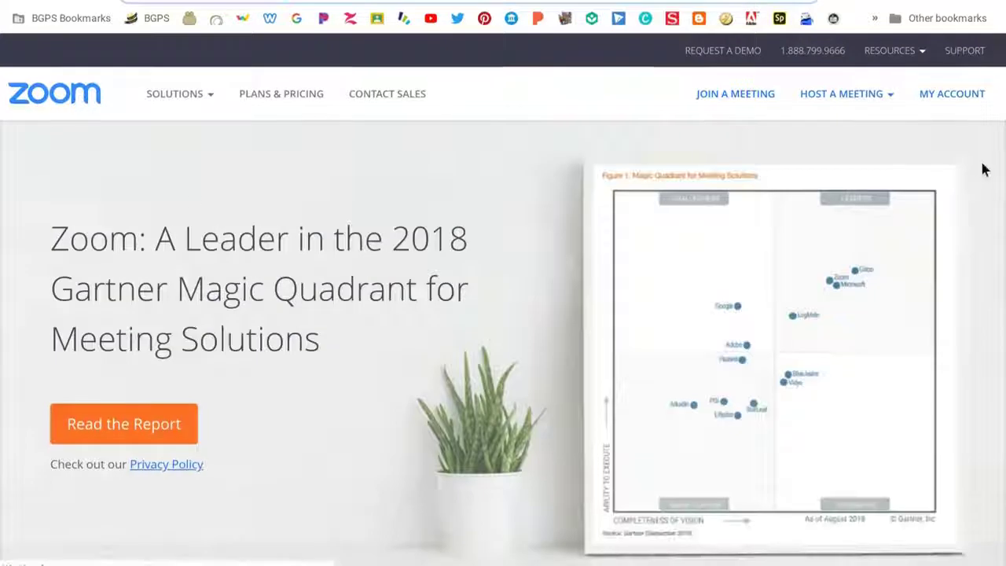
{"action": "left_click", "coordinate": [943, 93]}
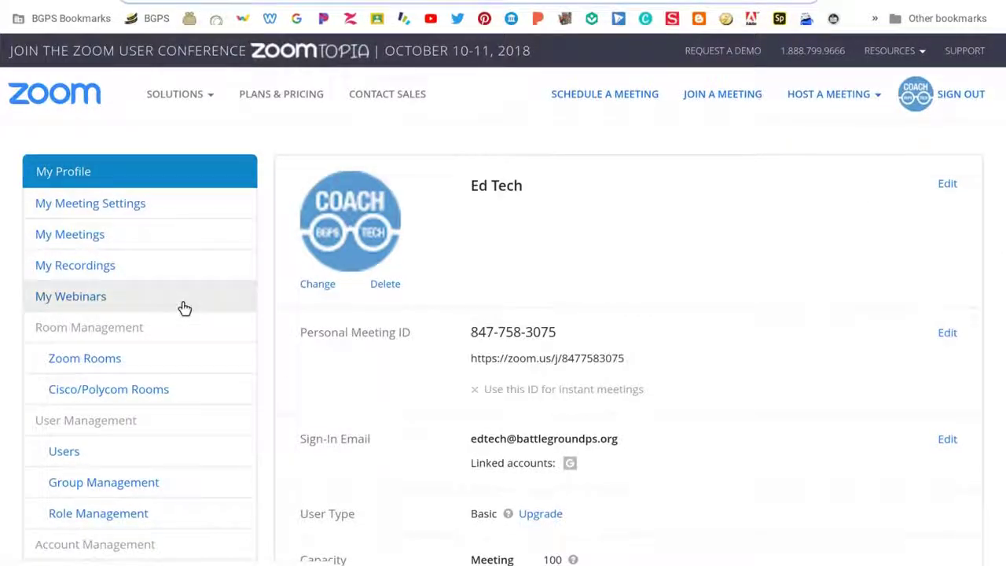
{"action": "left_click", "coordinate": [94, 245]}
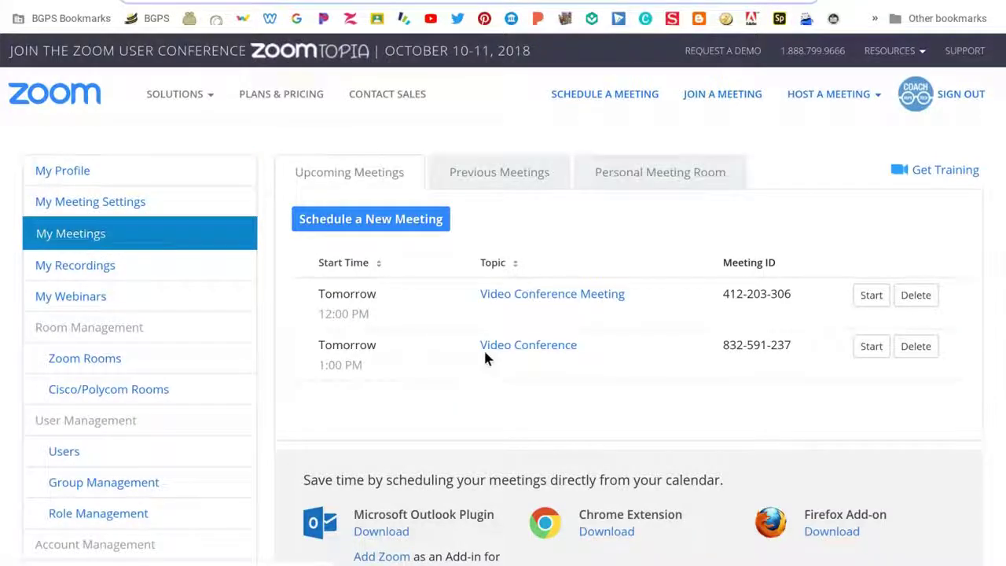